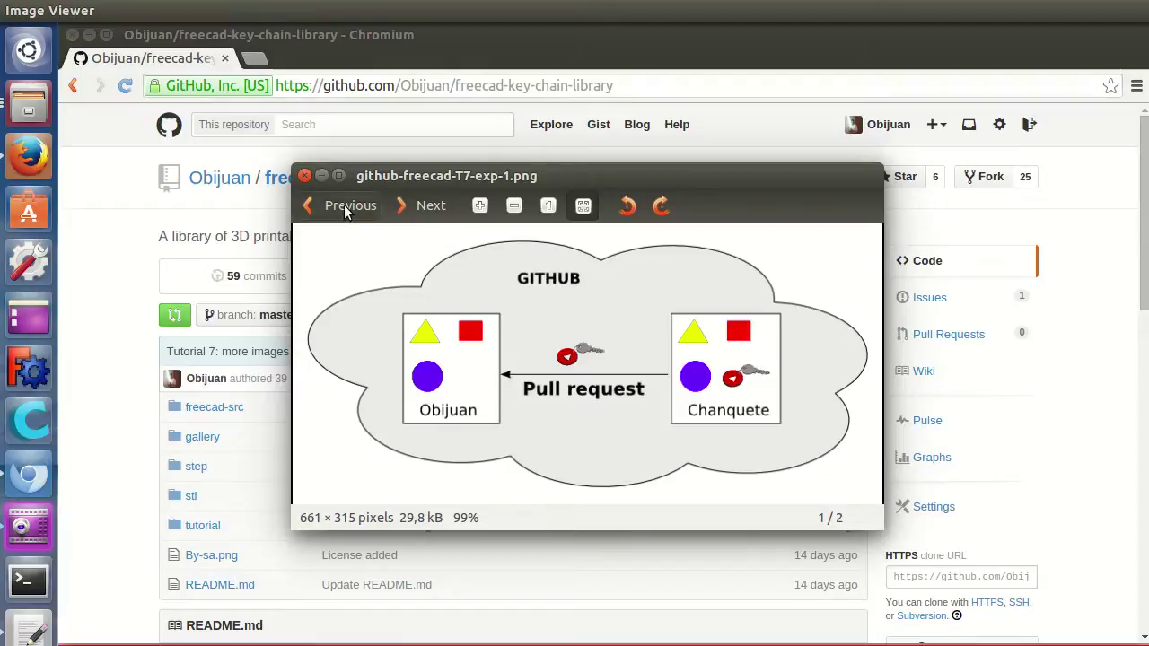
- Advance the Image Viewer to the second pull request diagram (2/2)
{"action": "left_click", "coordinate": [431, 211]}
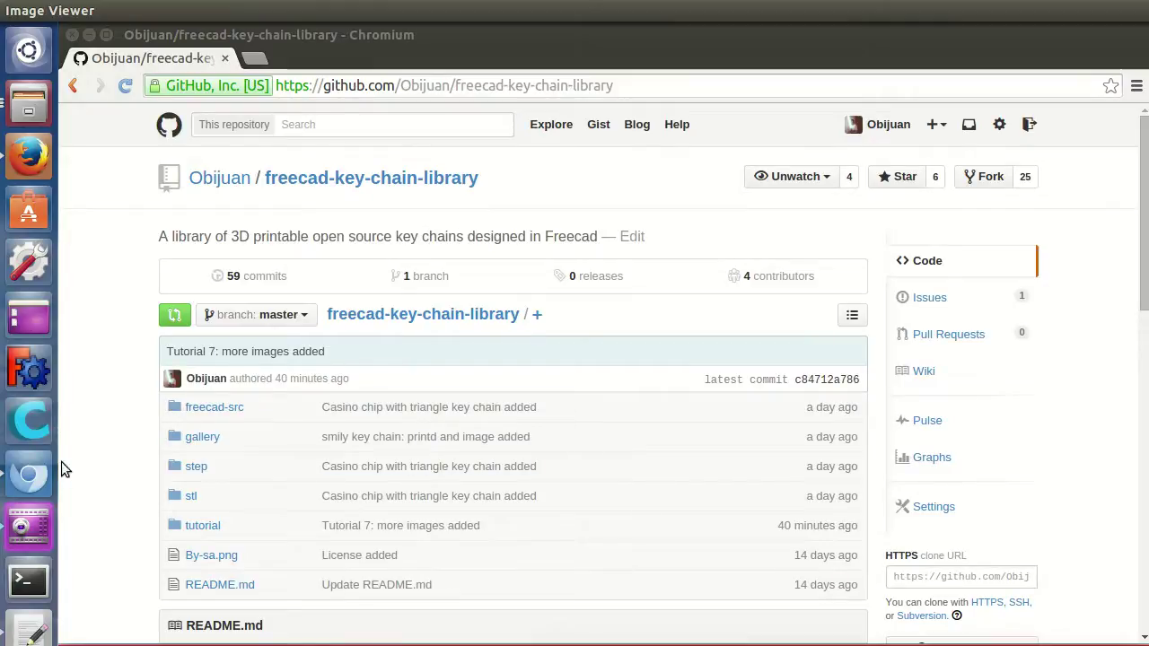
- Open tutorial/exercises in the original repository, then bring up the fork page in Firefox
{"action": "left_click", "coordinate": [29, 477]}
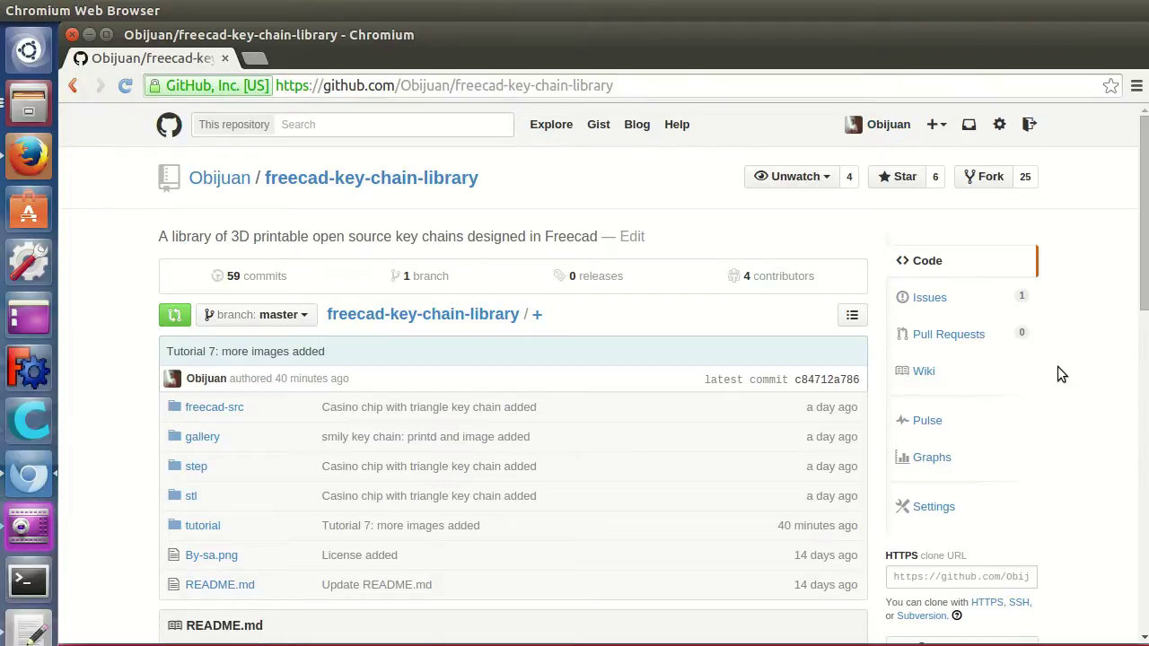
{"action": "scroll", "coordinate": [430, 454], "scroll_direction": "down", "scroll_amount": 2}
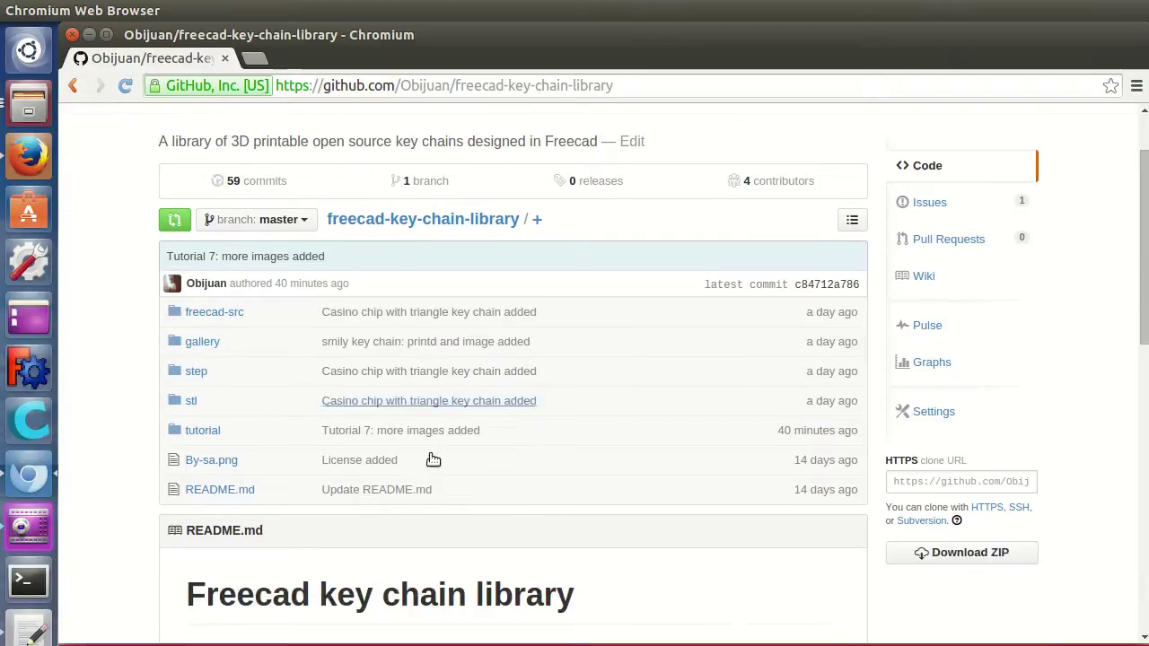
{"action": "left_click", "coordinate": [198, 435]}
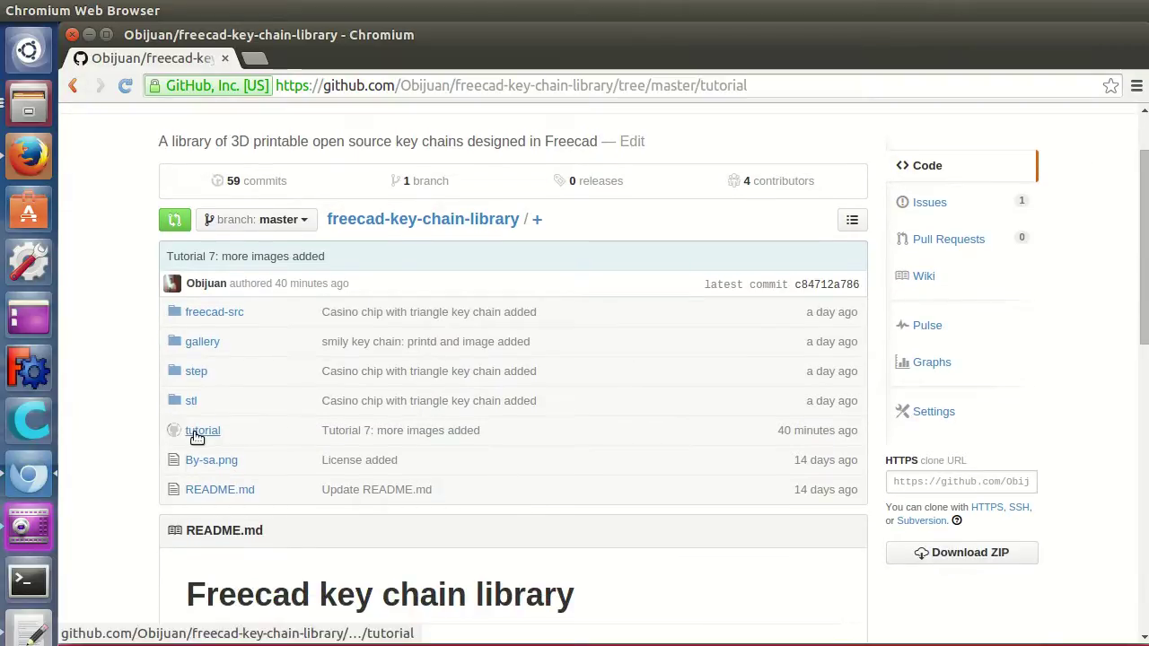
{"action": "scroll", "coordinate": [303, 490], "scroll_direction": "down", "scroll_amount": 2}
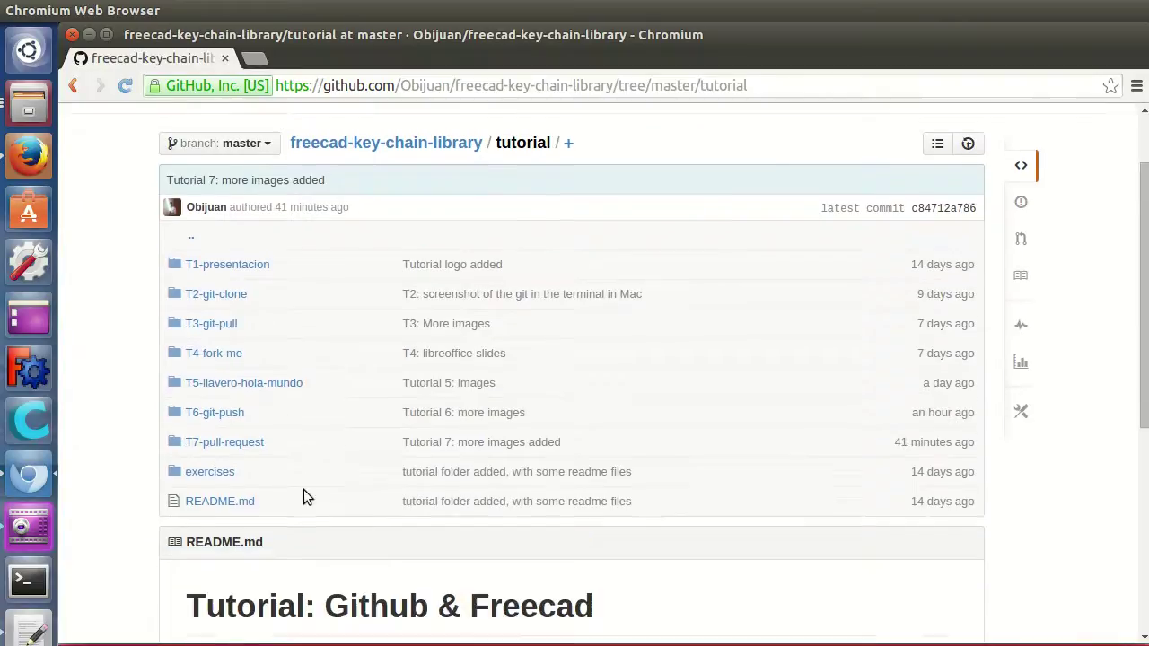
{"action": "left_click", "coordinate": [223, 472]}
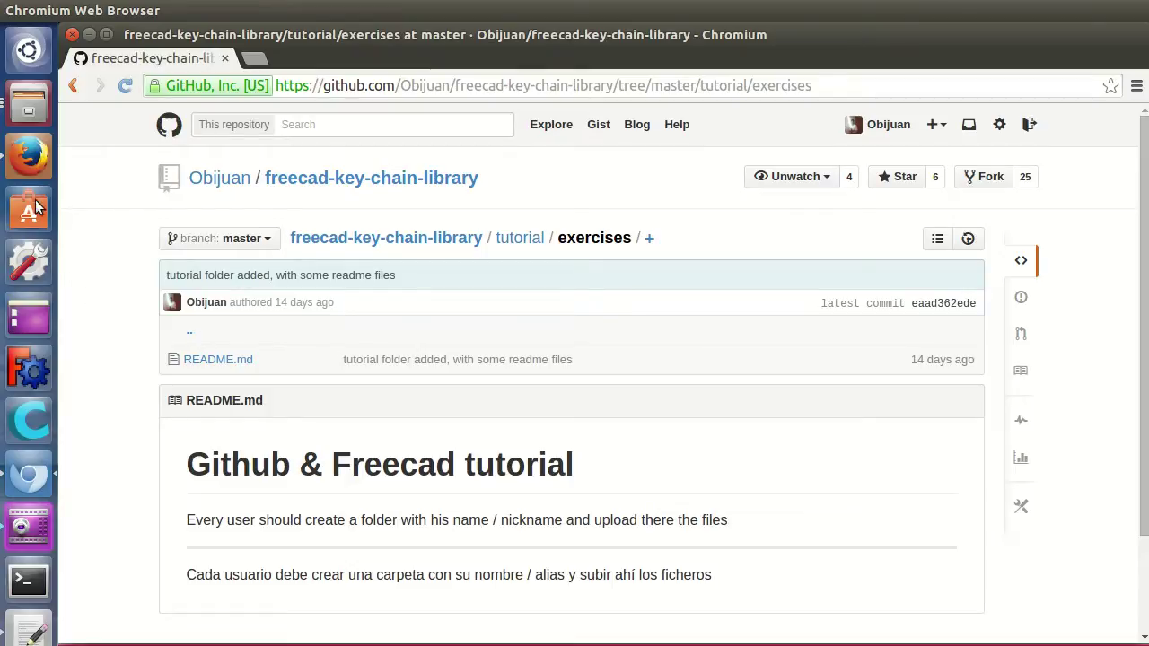
{"action": "left_click", "coordinate": [28, 155]}
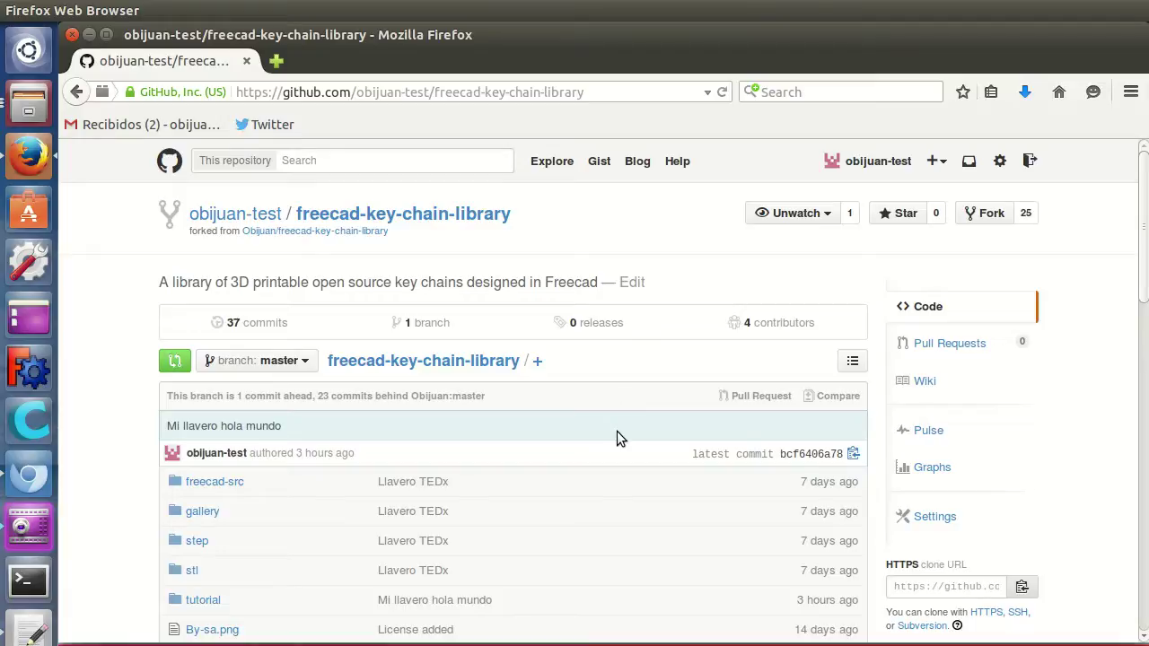
- Compare the fork's master with the original master: one commit changing T5-ej1.fcstd
{"action": "scroll", "coordinate": [617, 438], "scroll_direction": "down", "scroll_amount": 3}
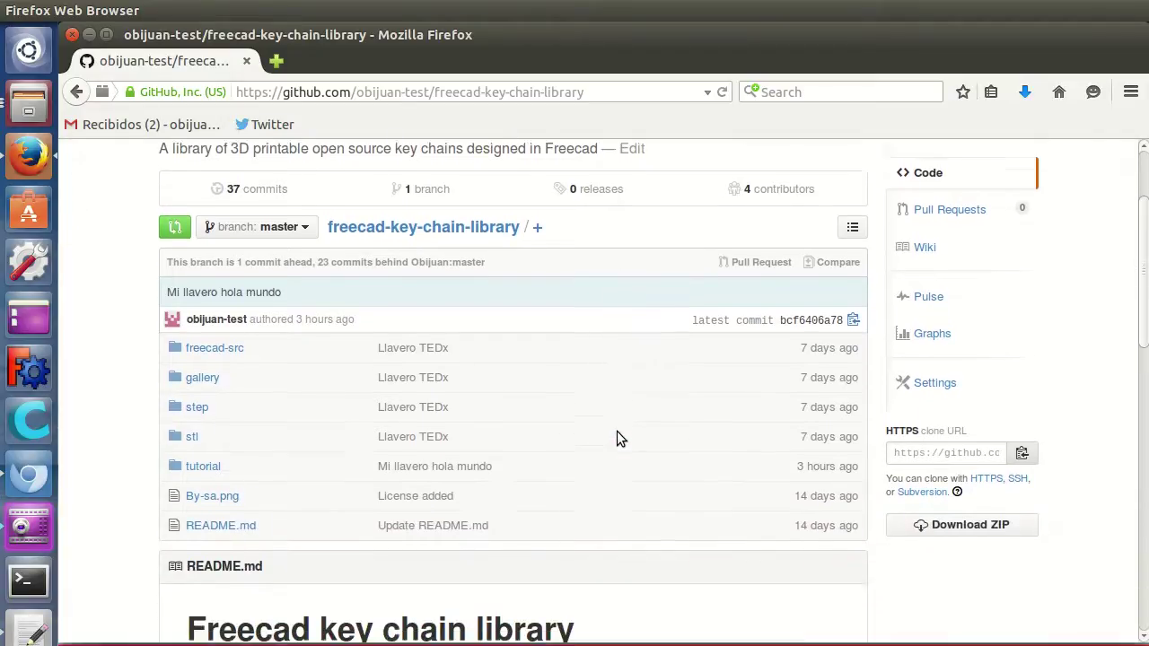
{"action": "scroll", "coordinate": [264, 369], "scroll_direction": "up", "scroll_amount": 2}
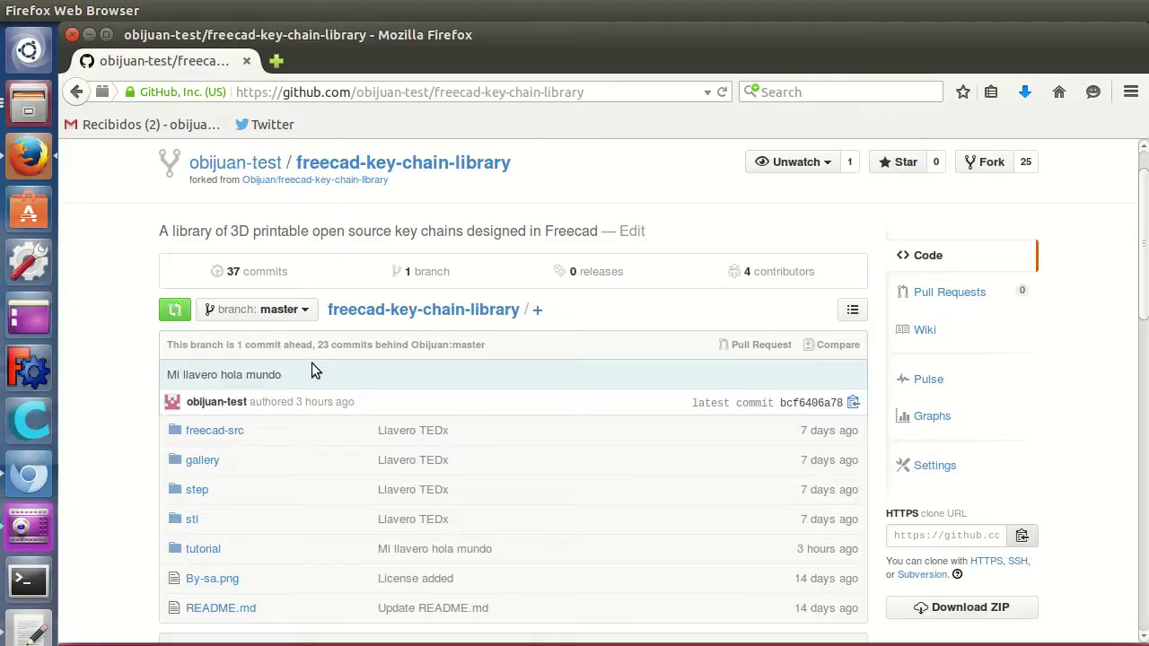
{"action": "left_click", "coordinate": [175, 315]}
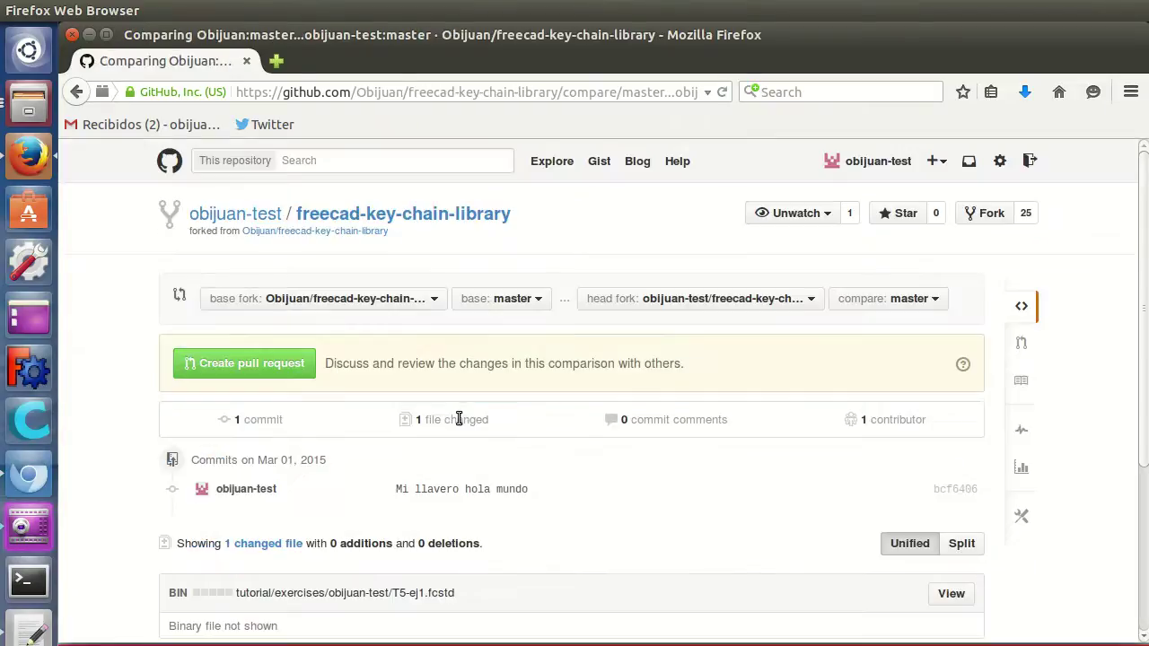
{"action": "scroll", "coordinate": [571, 490], "scroll_direction": "down", "scroll_amount": 1}
{"action": "scroll", "coordinate": [572, 490], "scroll_direction": "down", "scroll_amount": 1}
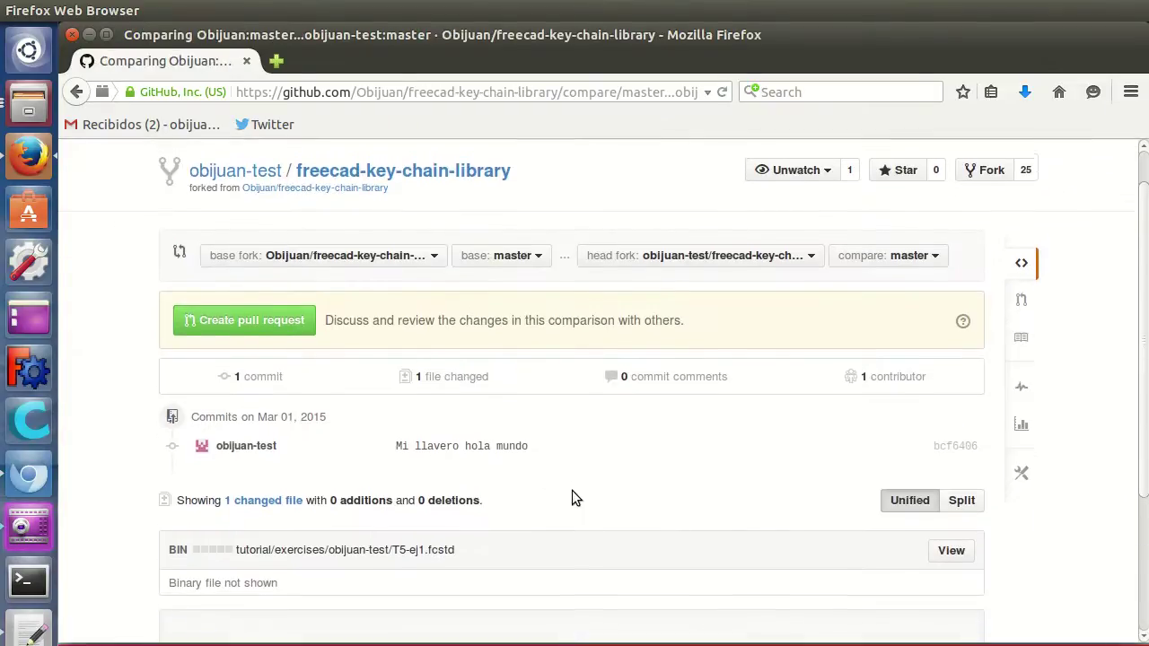
{"action": "scroll", "coordinate": [572, 490], "scroll_direction": "up", "scroll_amount": 1}
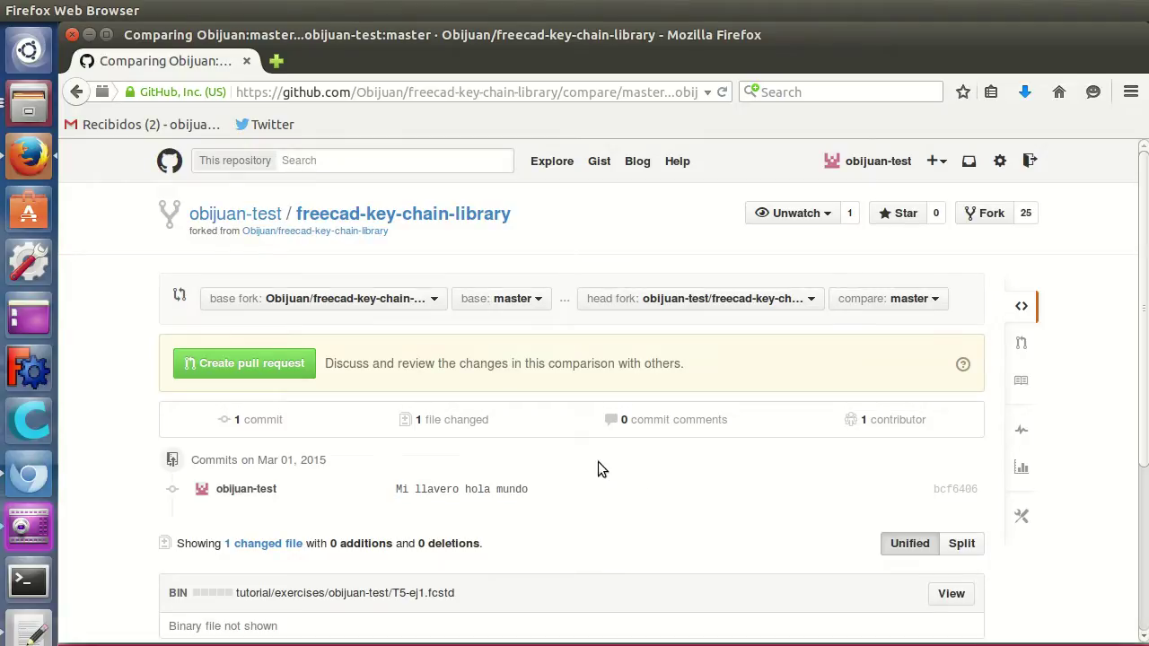
- Submit pull request #9 'Mi llavero hola mundo' with its Spanish description from the comparison
{"action": "left_click", "coordinate": [246, 368]}
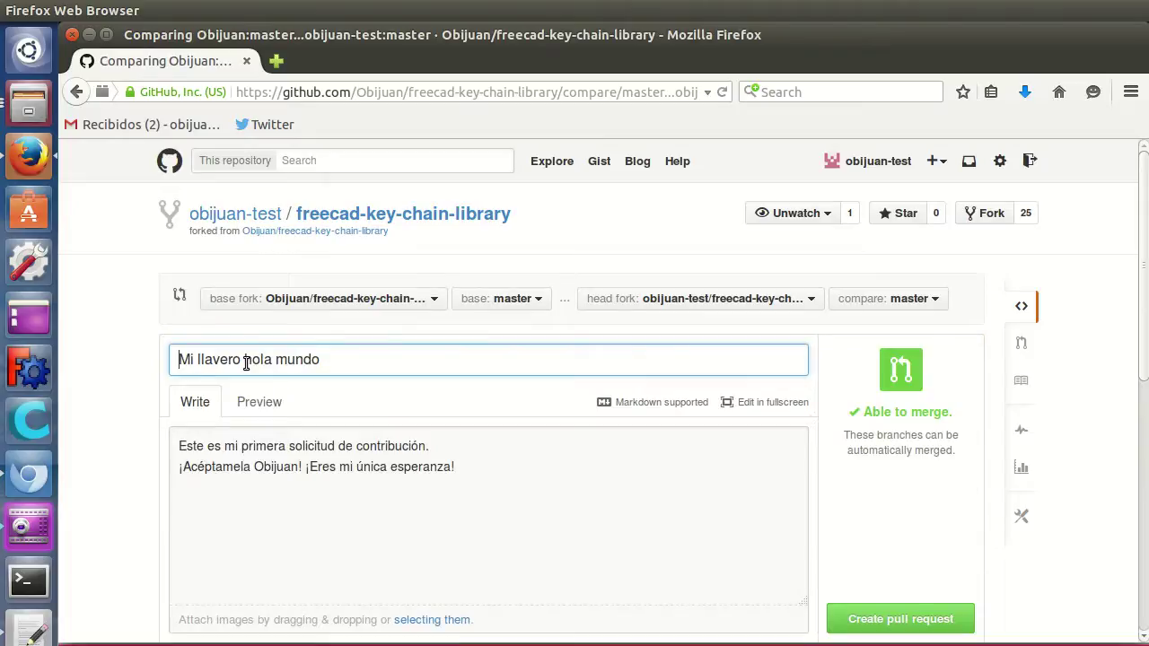
{"action": "triple_click", "coordinate": [349, 360]}
{"action": "left_click", "coordinate": [350, 360]}
{"action": "left_click", "coordinate": [504, 442]}
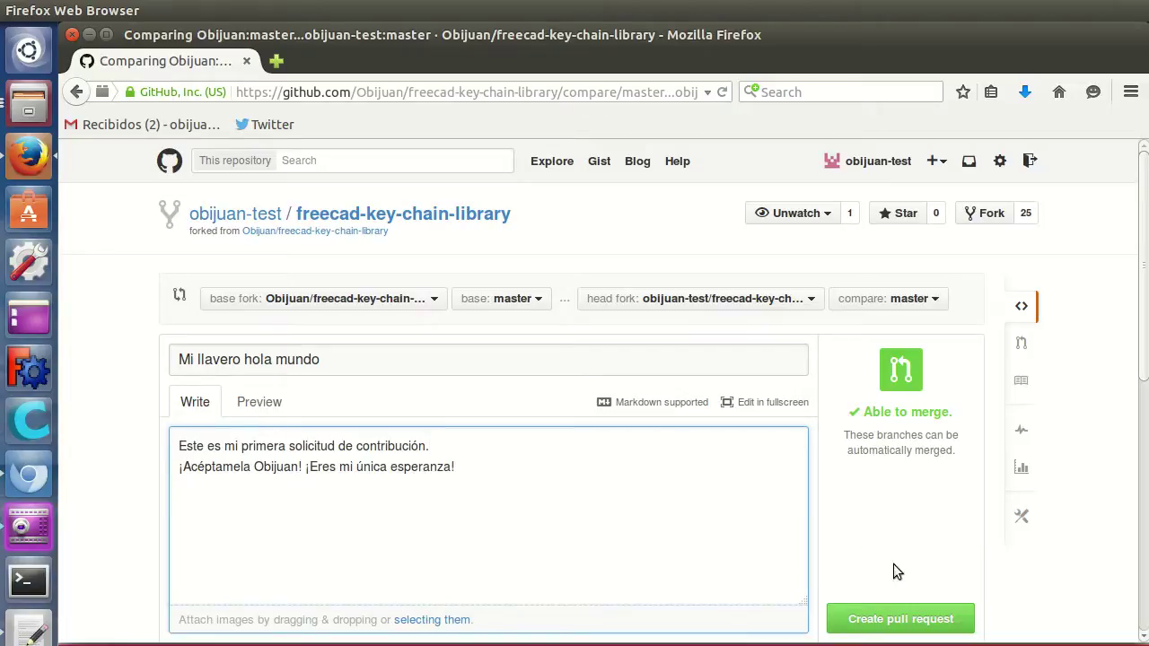
{"action": "left_click", "coordinate": [882, 622]}
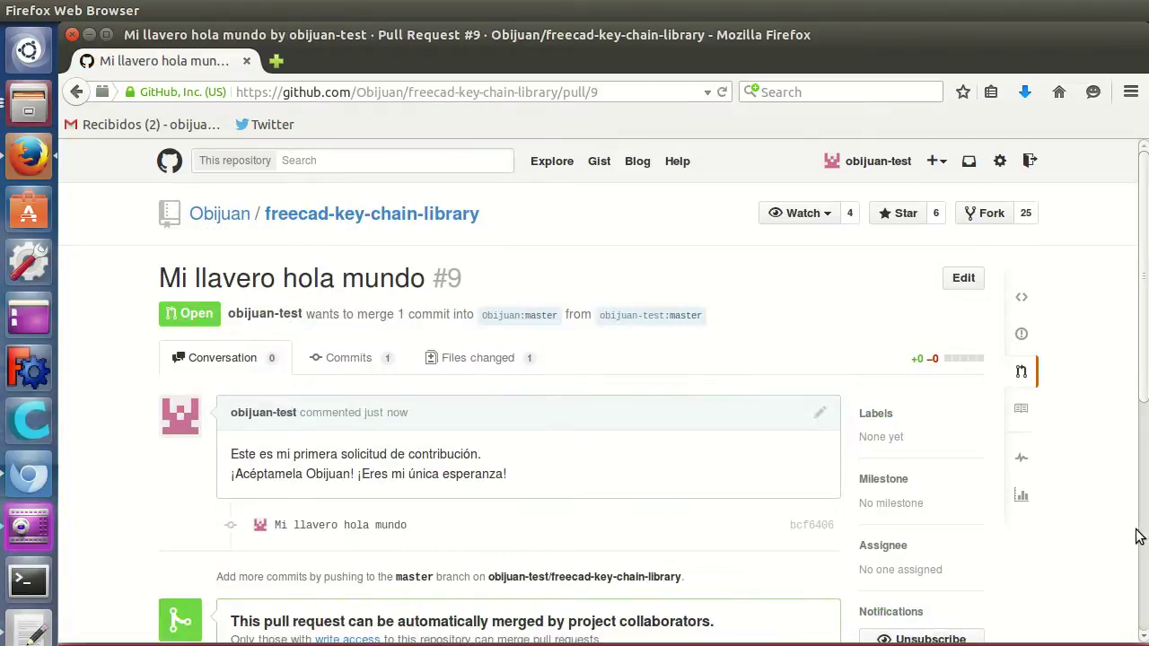
- Review the new open pull request #9 page and capture a screenshot of it
{"action": "scroll", "coordinate": [1091, 543], "scroll_direction": "down", "scroll_amount": 2}
{"action": "scroll", "coordinate": [1090, 538], "scroll_direction": "down", "scroll_amount": 1}
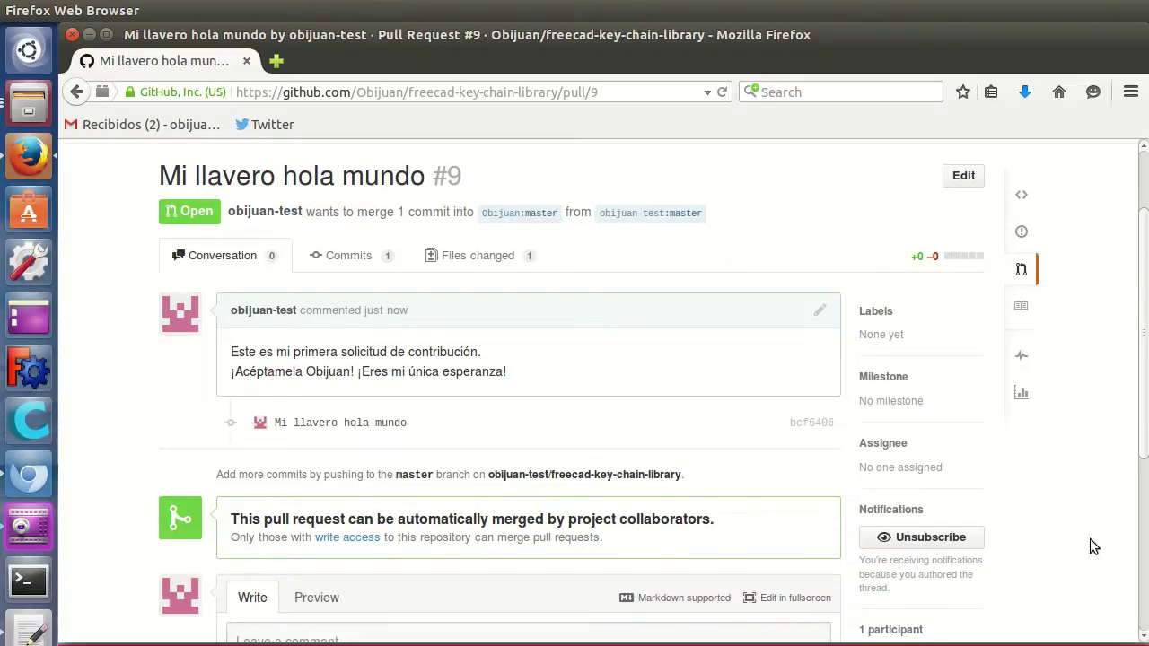
{"action": "scroll", "coordinate": [1090, 538], "scroll_direction": "up", "scroll_amount": 2}
{"action": "scroll", "coordinate": [1091, 541], "scroll_direction": "down", "scroll_amount": 1}
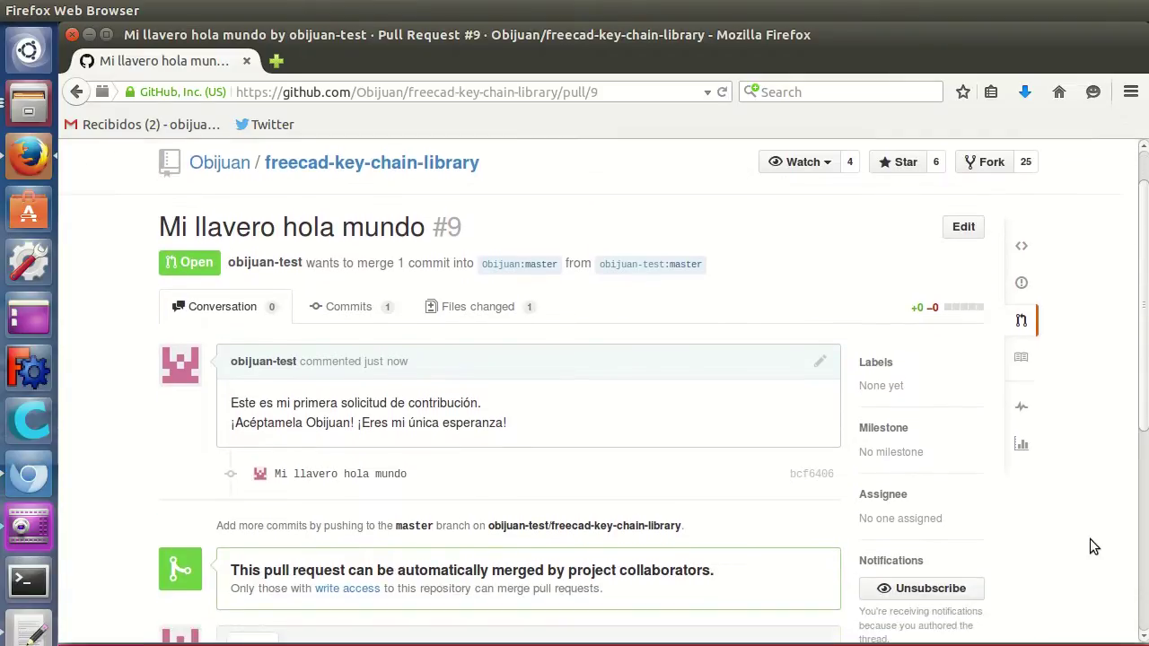
{"action": "key", "text": "Print"}
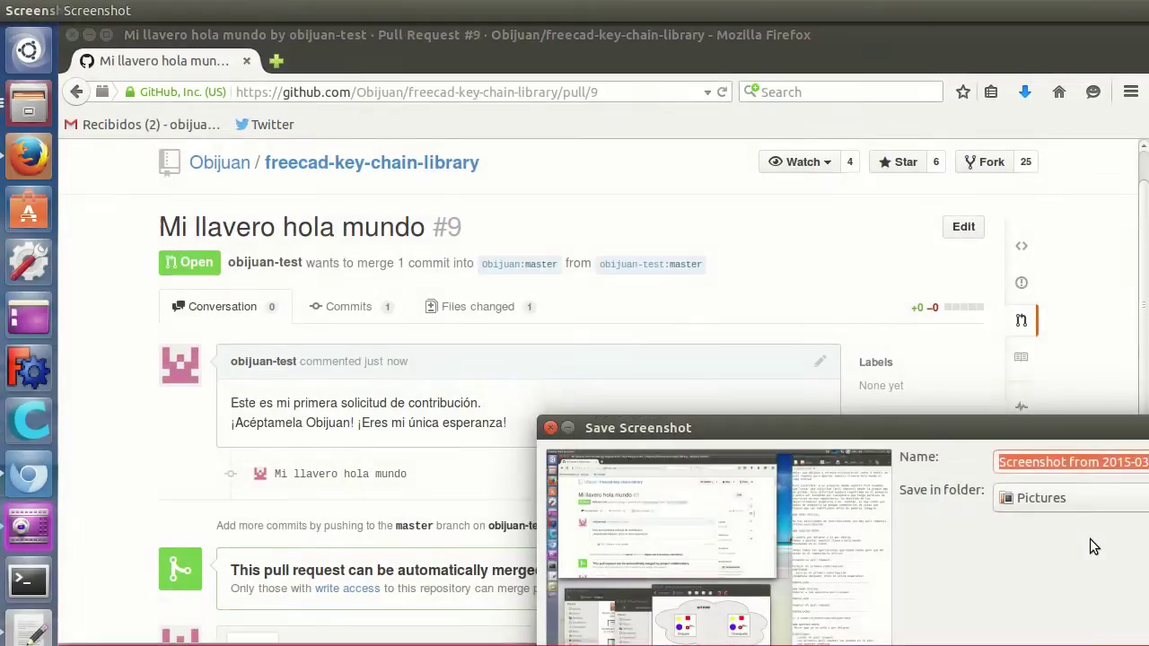
{"action": "key", "text": "Return"}
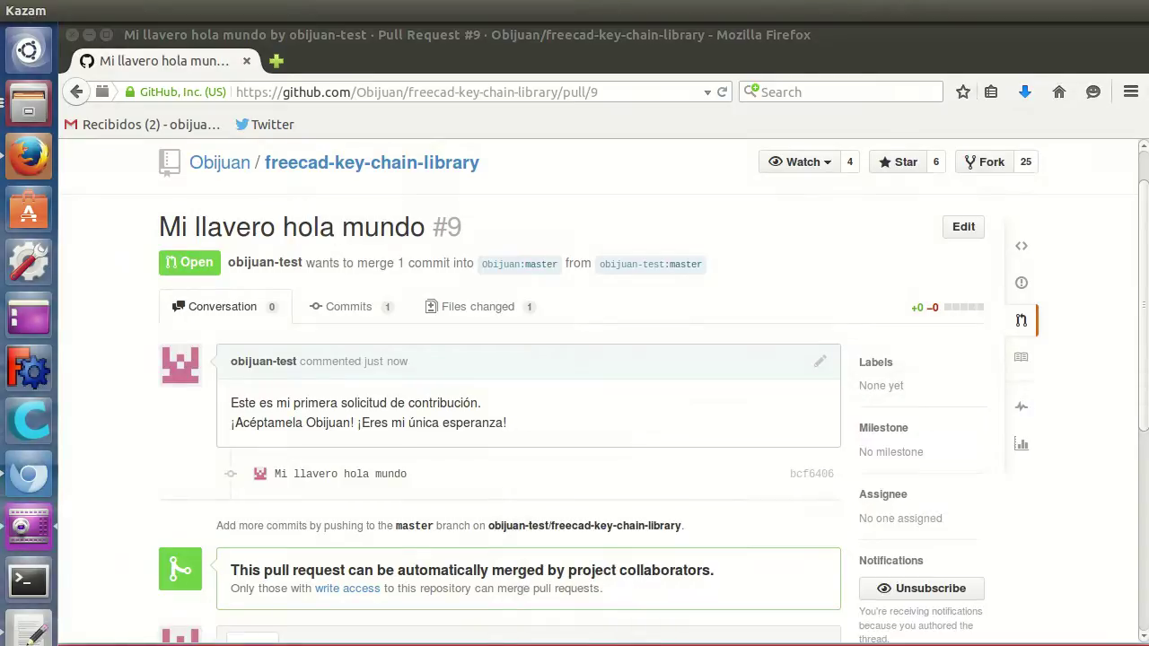
- Return to Chromium showing the original repository's tutorial/exercises folder
{"action": "scroll", "coordinate": [762, 428], "scroll_direction": "down", "scroll_amount": 4}
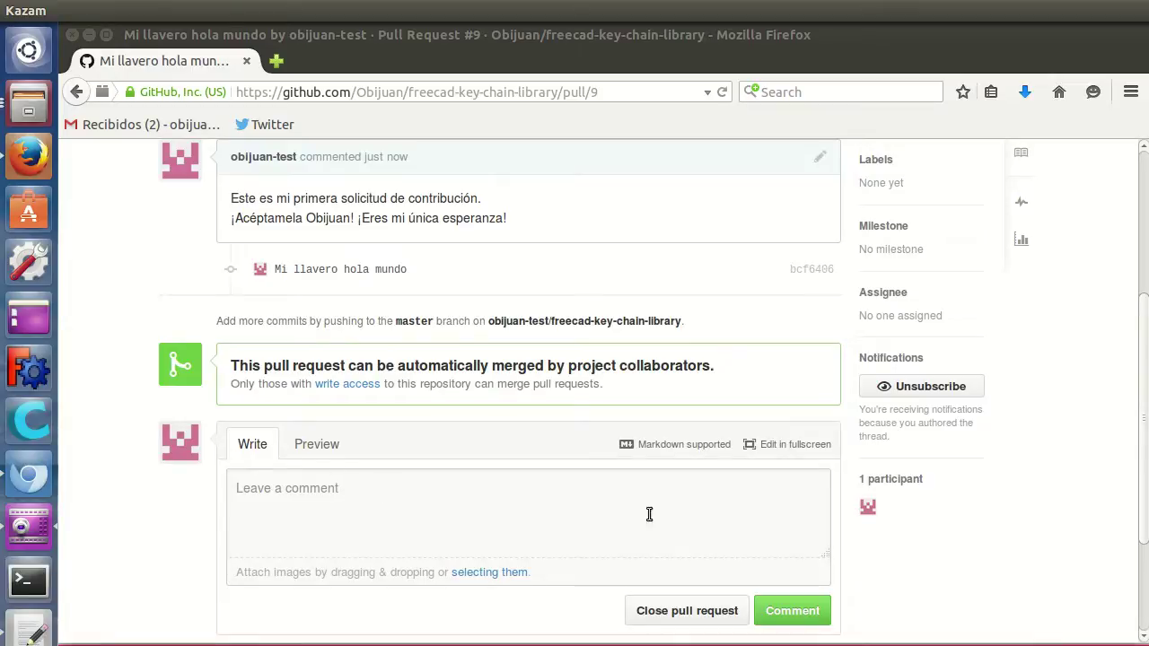
{"action": "scroll", "coordinate": [655, 512], "scroll_direction": "up", "scroll_amount": 5}
{"action": "left_click", "coordinate": [33, 476]}
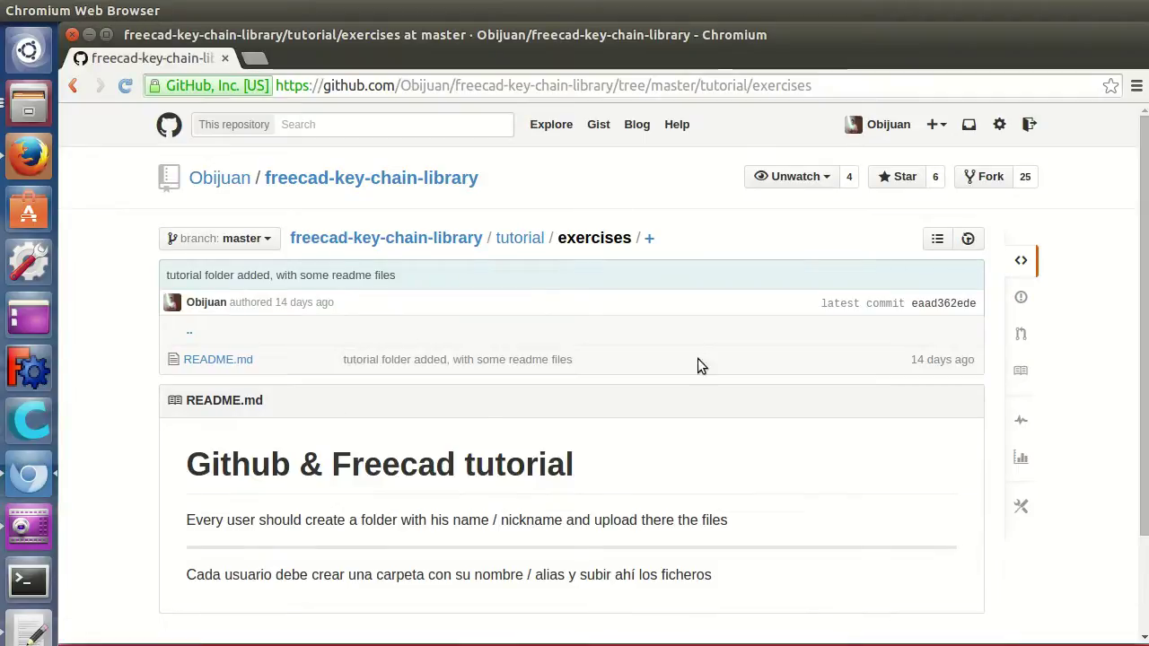
- Reload the original repository and open pull request #9 'Mi llavero hola mundo' from its list
{"action": "left_click", "coordinate": [381, 178]}
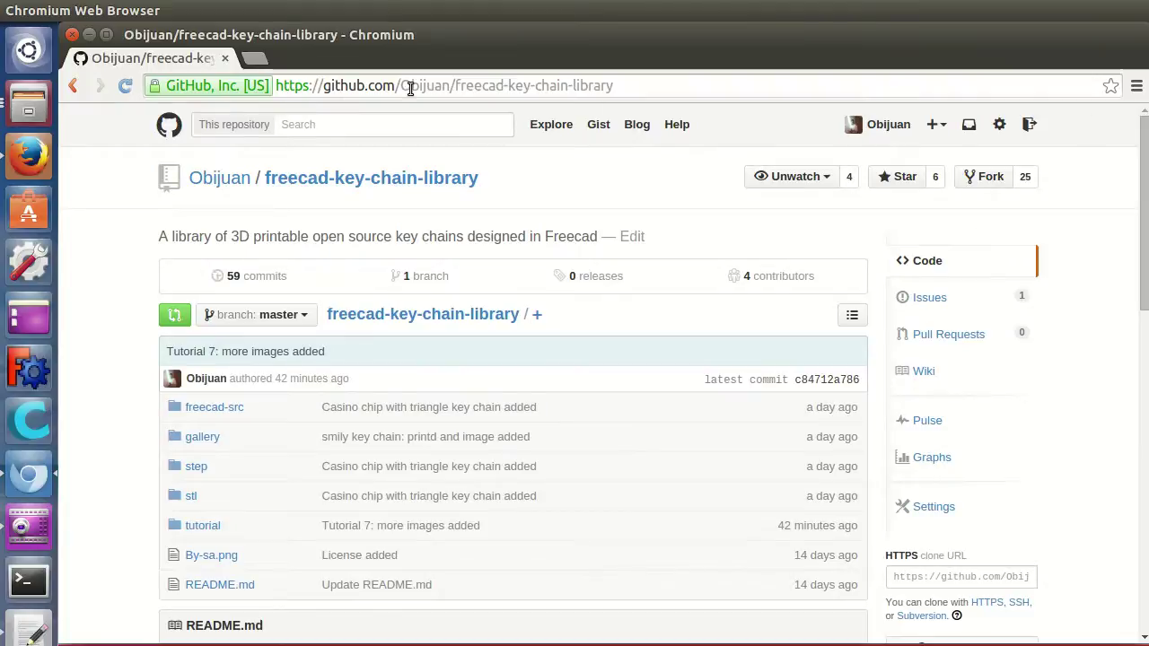
{"action": "left_click", "coordinate": [125, 85]}
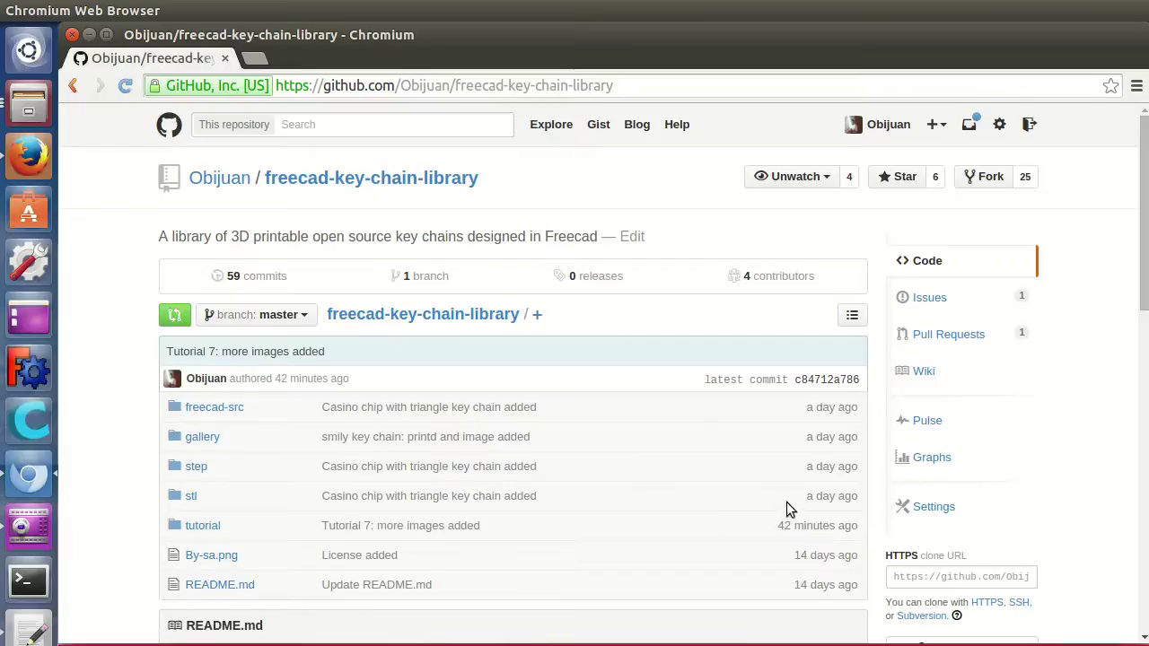
{"action": "left_click", "coordinate": [940, 336]}
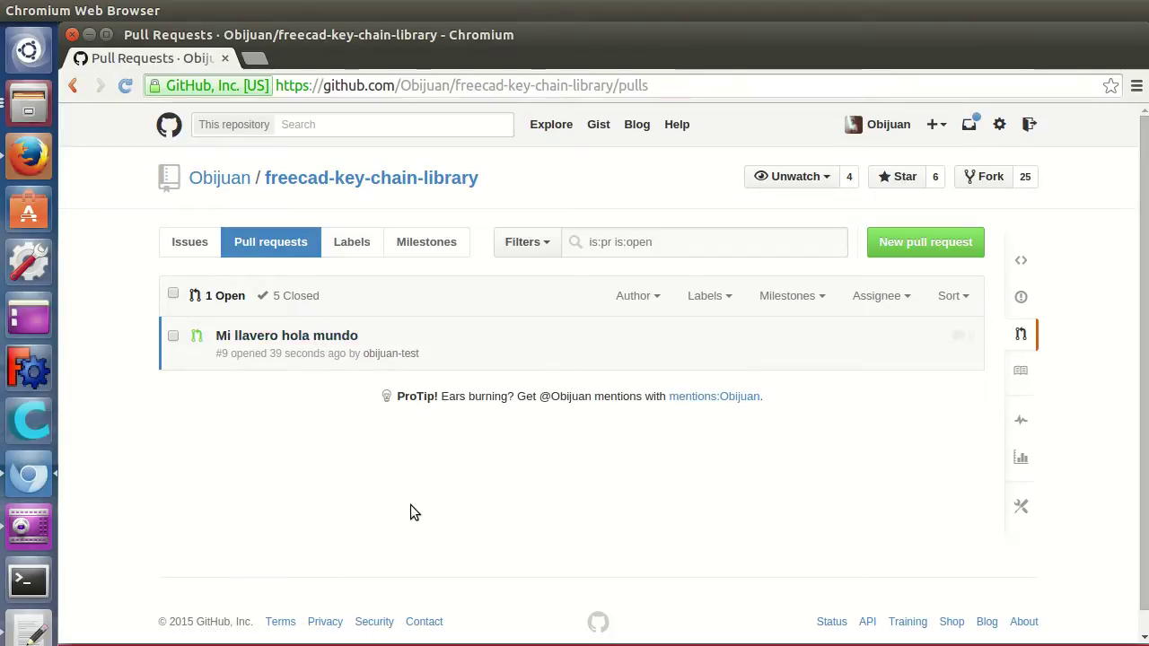
{"action": "key", "text": "Print"}
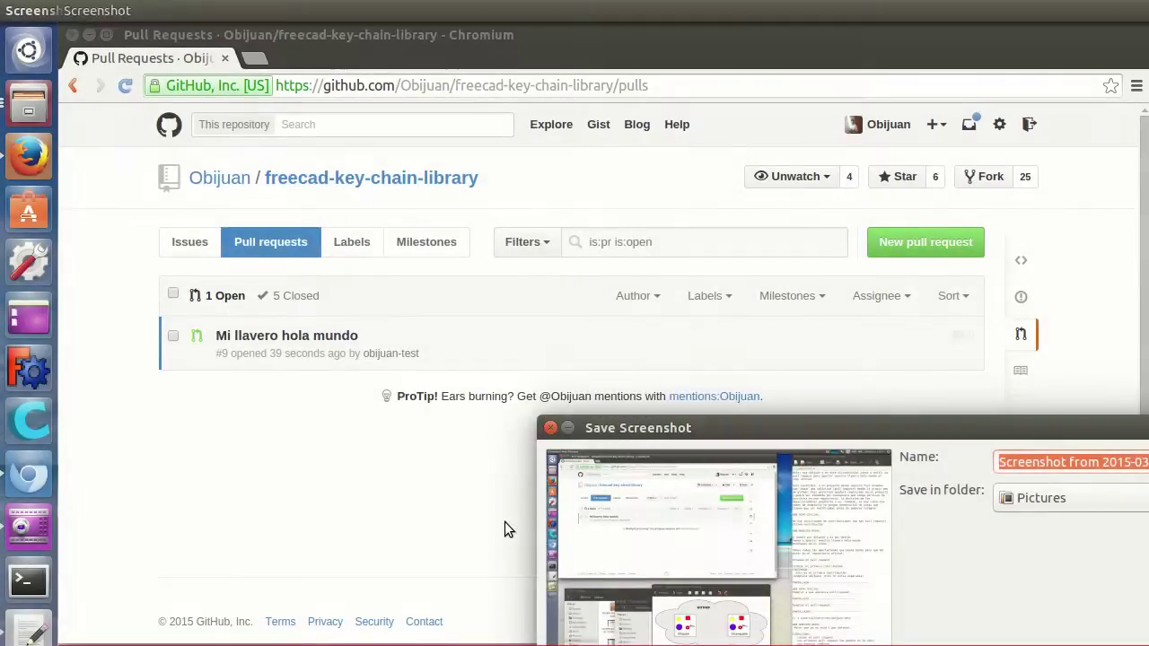
{"action": "key", "text": "Return"}
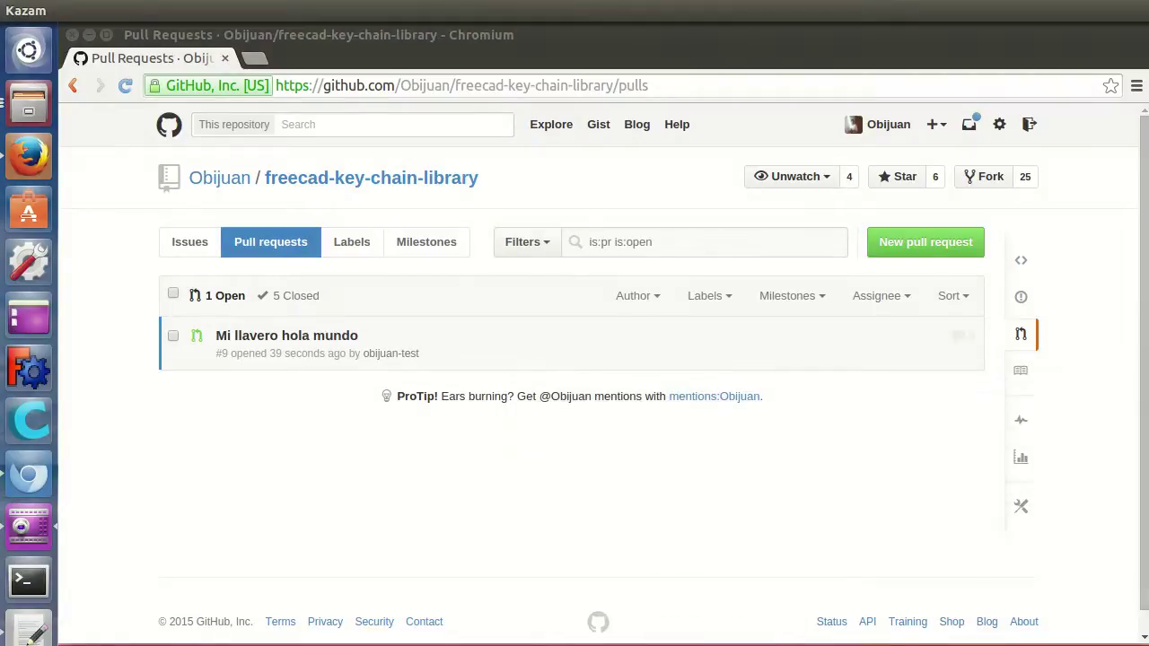
{"action": "left_click", "coordinate": [266, 336]}
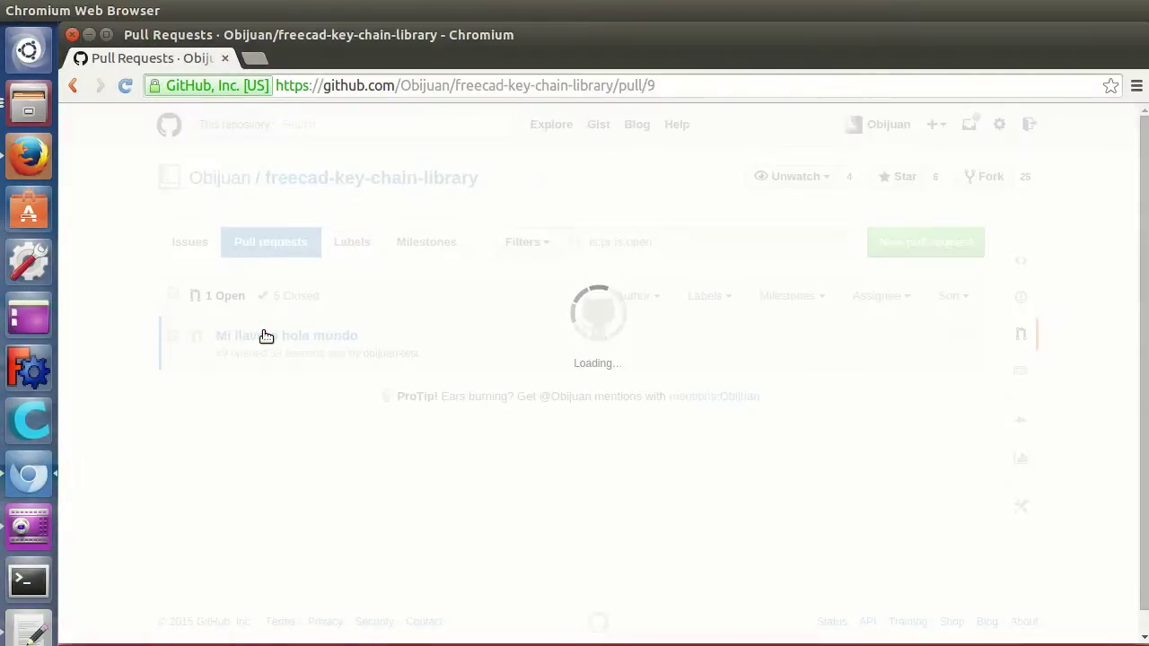
- Read pull request #9's comment and screenshot its automatically-mergeable status
{"action": "scroll", "coordinate": [655, 352], "scroll_direction": "down", "scroll_amount": 1}
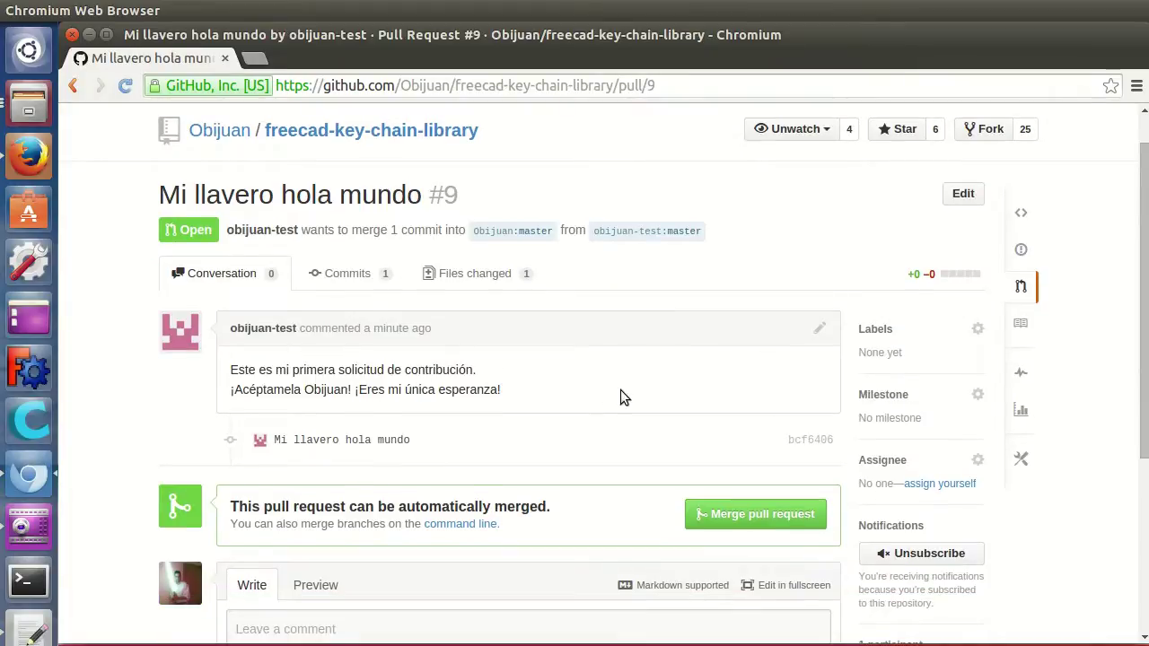
{"action": "scroll", "coordinate": [444, 509], "scroll_direction": "down", "scroll_amount": 2}
{"action": "left_click", "coordinate": [342, 535]}
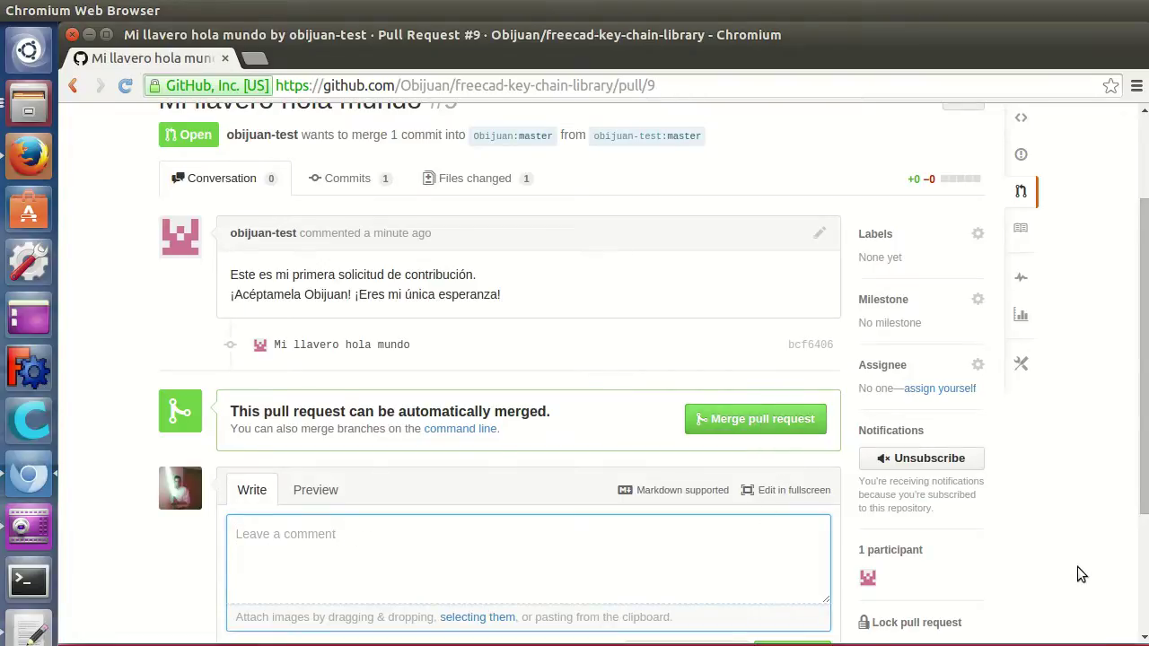
{"action": "scroll", "coordinate": [1078, 568], "scroll_direction": "up", "scroll_amount": 1}
{"action": "key", "text": "Print"}
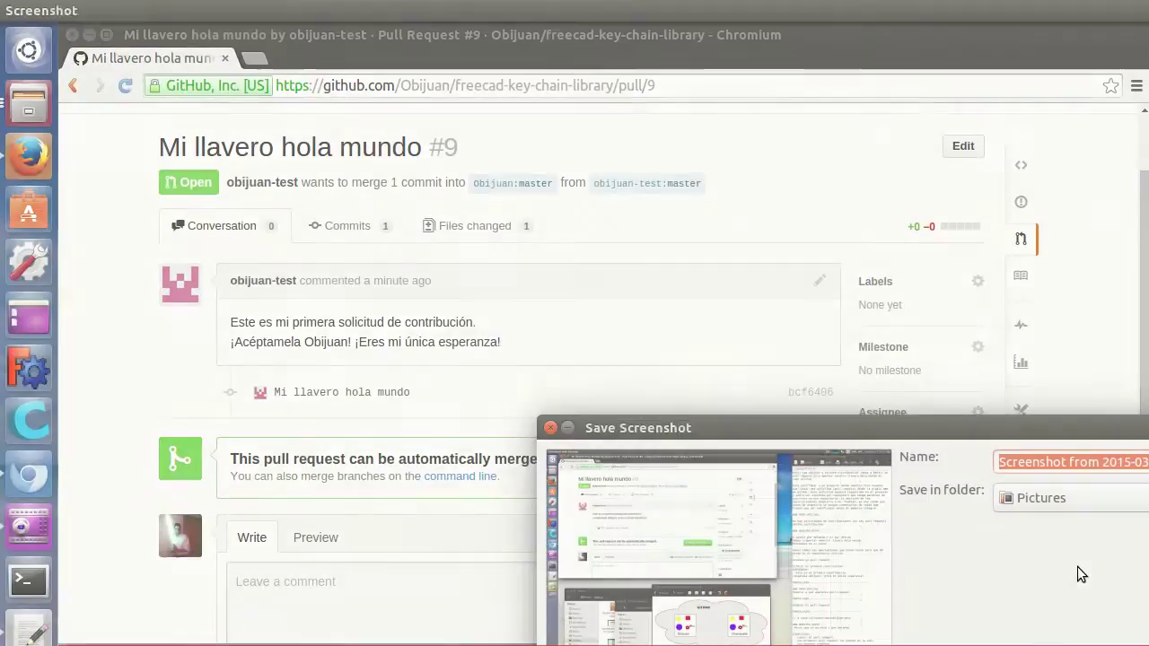
{"action": "key", "text": "Return"}
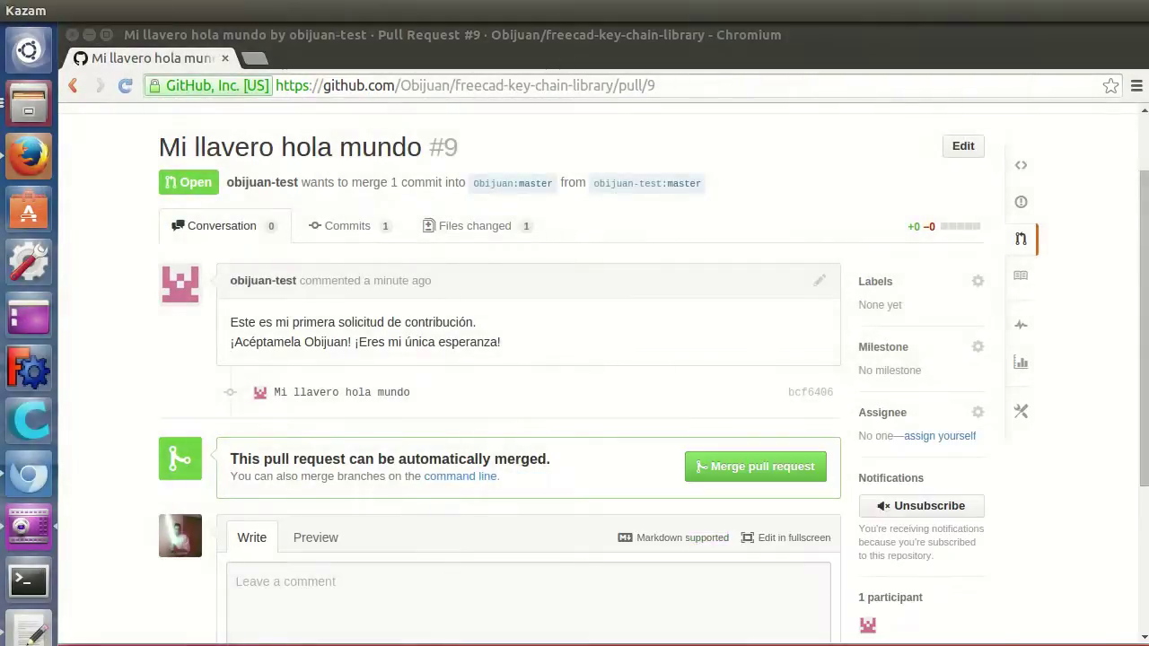
- Merge pull request #9 into Obijuan:master with the default message 'Mi llavero hola mundo'
{"action": "left_click", "coordinate": [760, 468]}
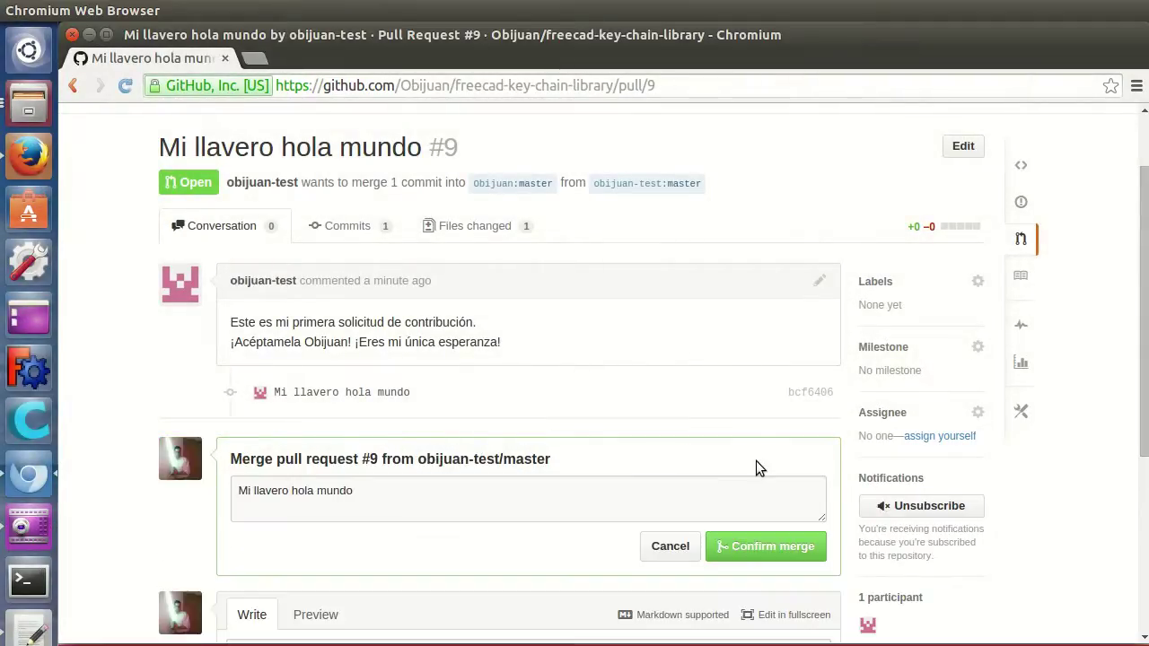
{"action": "scroll", "coordinate": [1015, 555], "scroll_direction": "down", "scroll_amount": 1}
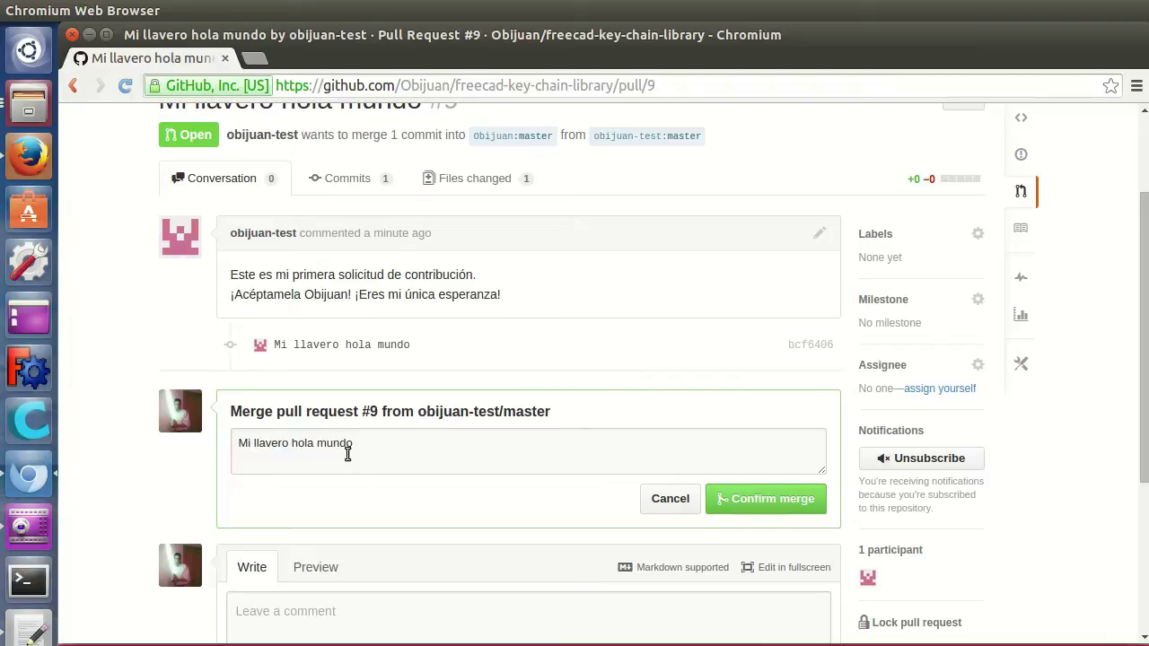
{"action": "left_click", "coordinate": [764, 506]}
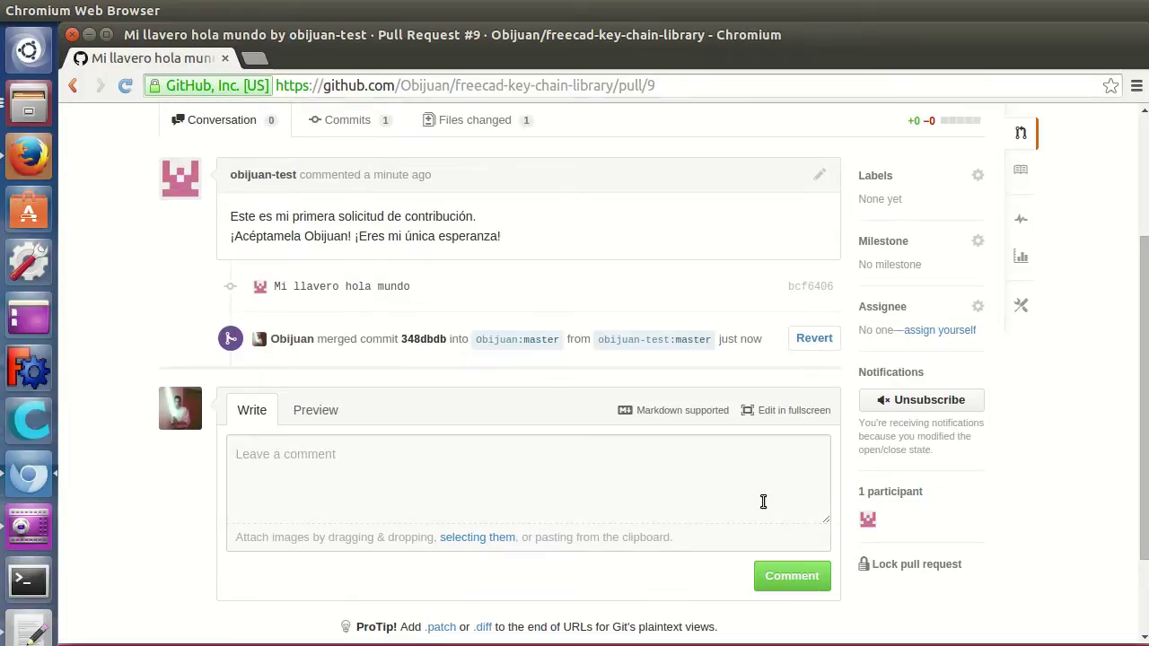
{"action": "scroll", "coordinate": [579, 423], "scroll_direction": "up", "scroll_amount": 3}
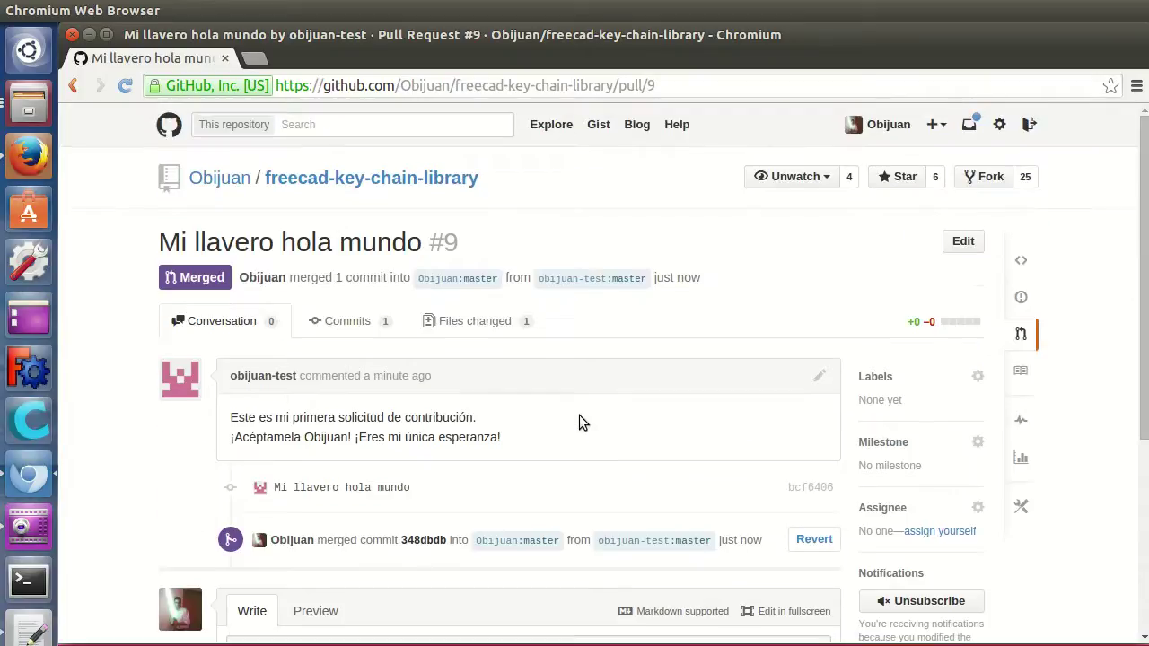
- Open tutorial/exercises in the original repository to confirm the merged test-account folder beside README.md
{"action": "left_click", "coordinate": [373, 180]}
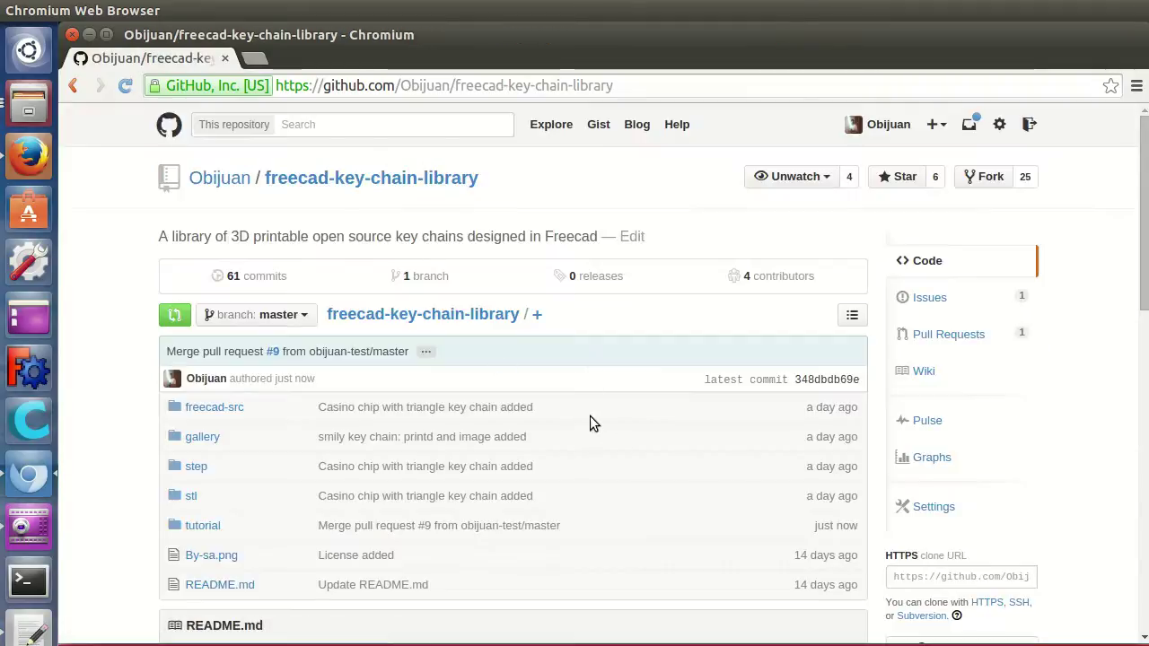
{"action": "scroll", "coordinate": [590, 416], "scroll_direction": "down", "scroll_amount": 4}
{"action": "scroll", "coordinate": [557, 389], "scroll_direction": "up", "scroll_amount": 3}
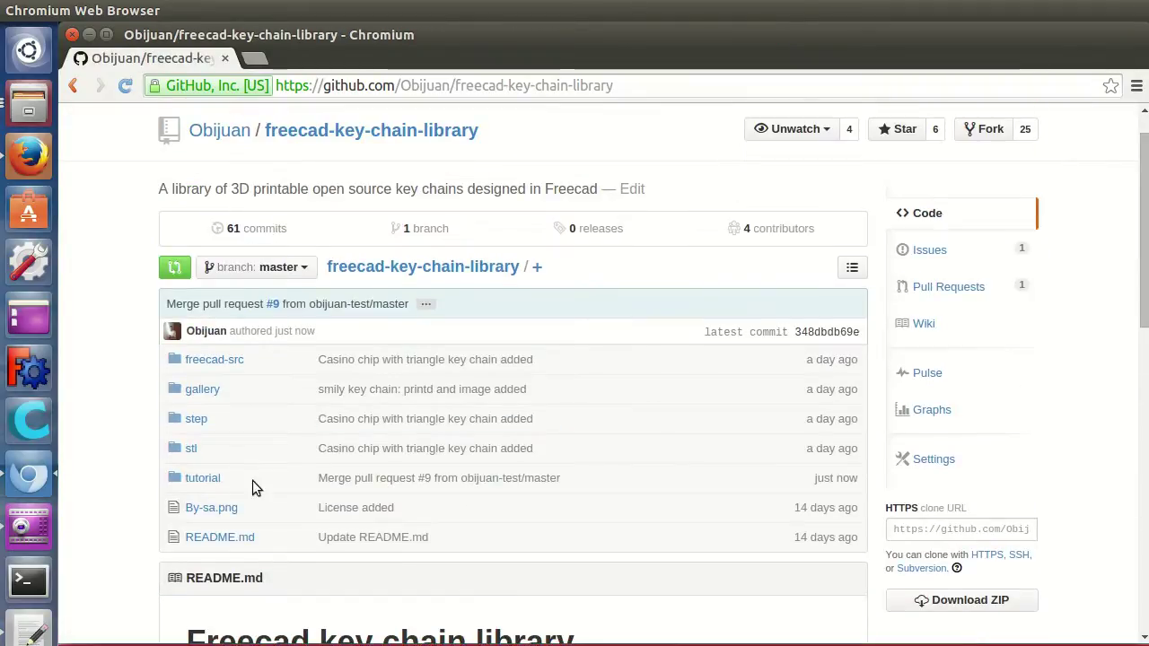
{"action": "left_click", "coordinate": [202, 478]}
{"action": "scroll", "coordinate": [263, 387], "scroll_direction": "down", "scroll_amount": 3}
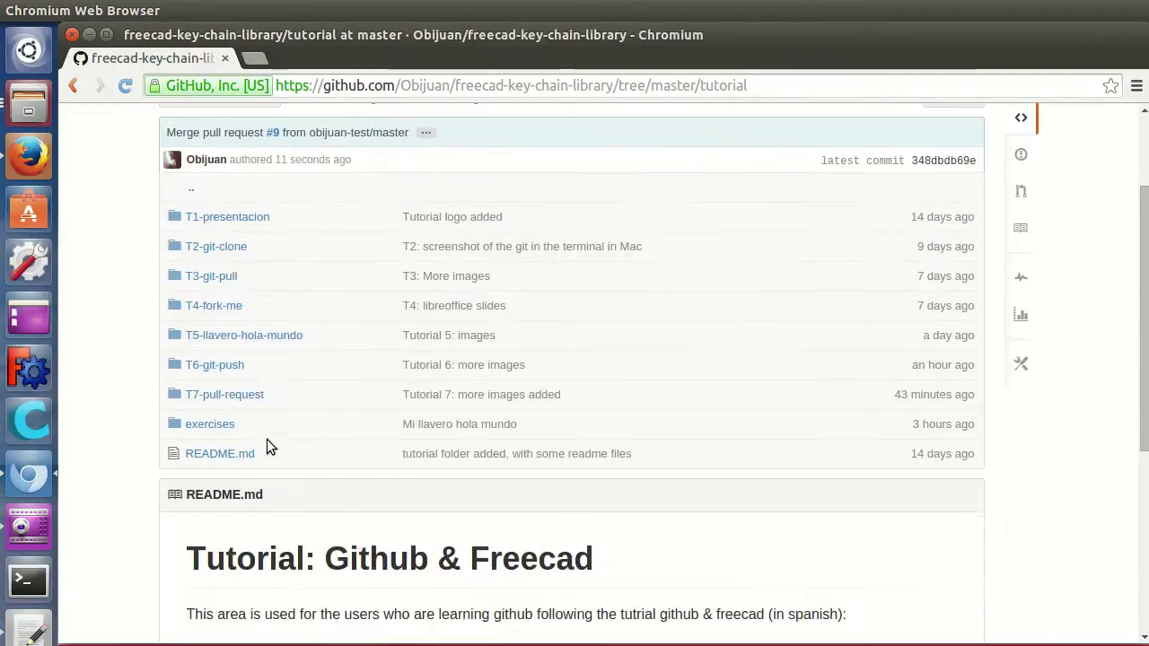
{"action": "left_click", "coordinate": [214, 424]}
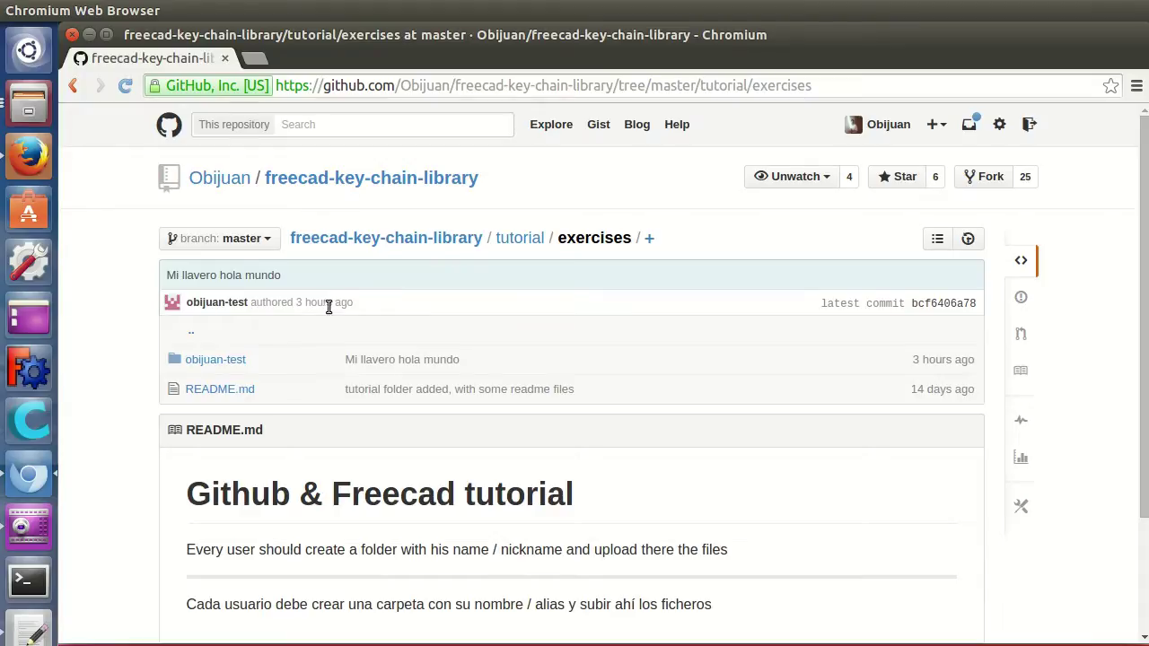
{"action": "mouse_move", "coordinate": [329, 307]}
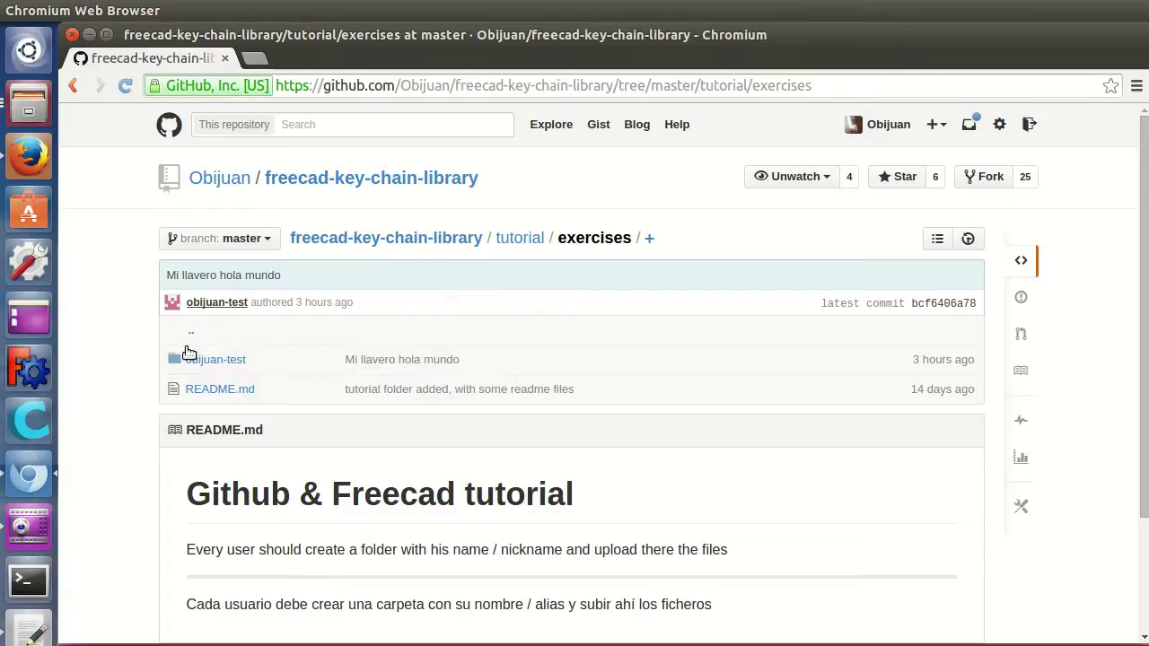
{"action": "scroll", "coordinate": [333, 392], "scroll_direction": "down", "scroll_amount": 2}
{"action": "scroll", "coordinate": [351, 269], "scroll_direction": "up", "scroll_amount": 2}
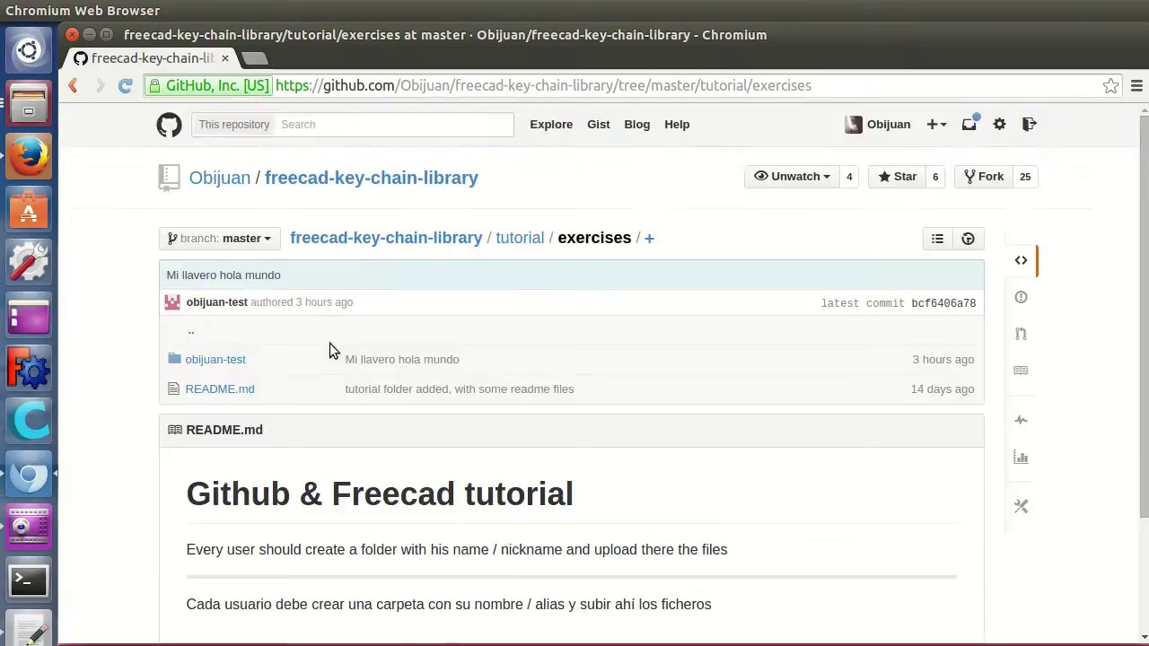
- In Firefox, go from merged pull request #9 to the freecad-key-chain-library main page
{"action": "left_click", "coordinate": [42, 169]}
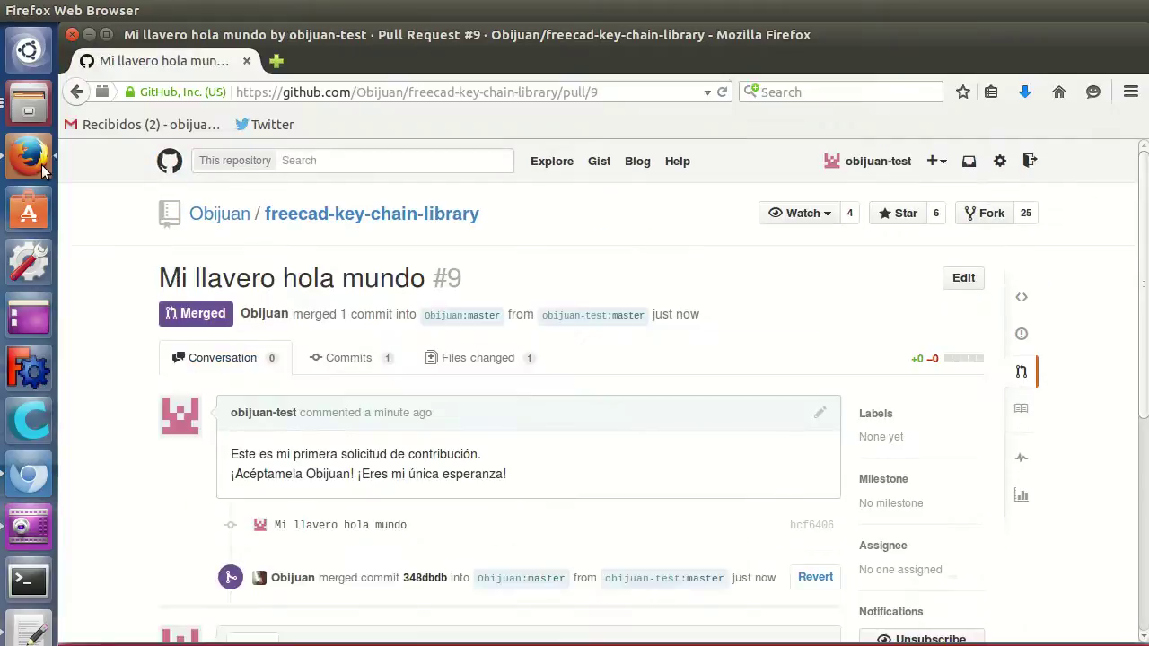
{"action": "left_click", "coordinate": [423, 220]}
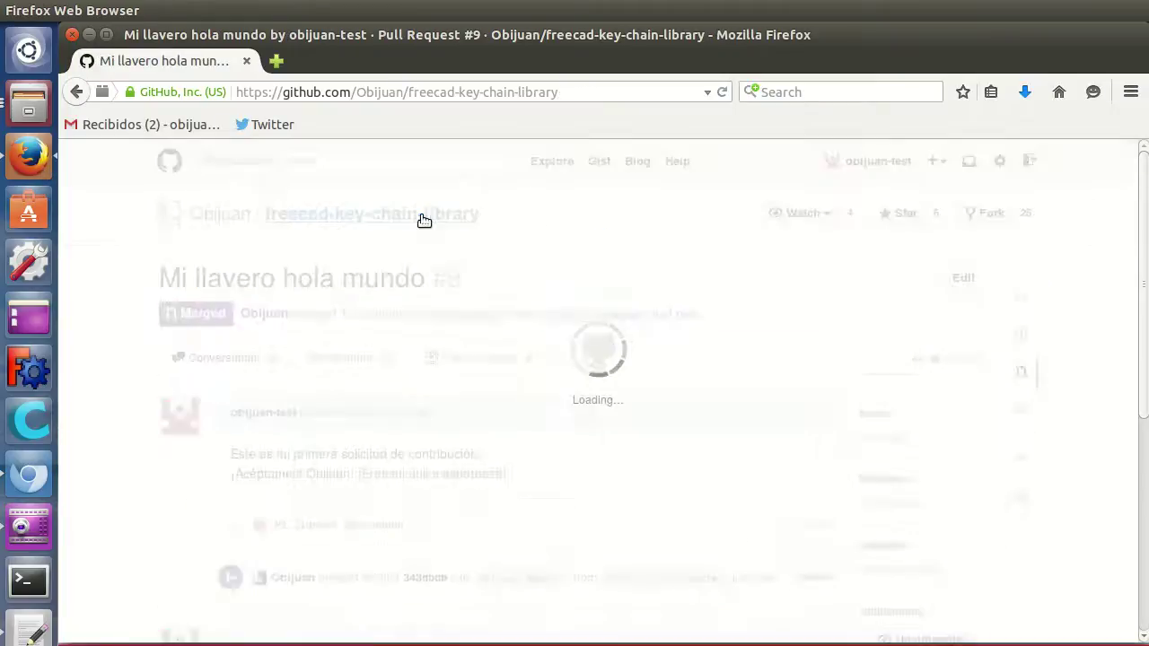